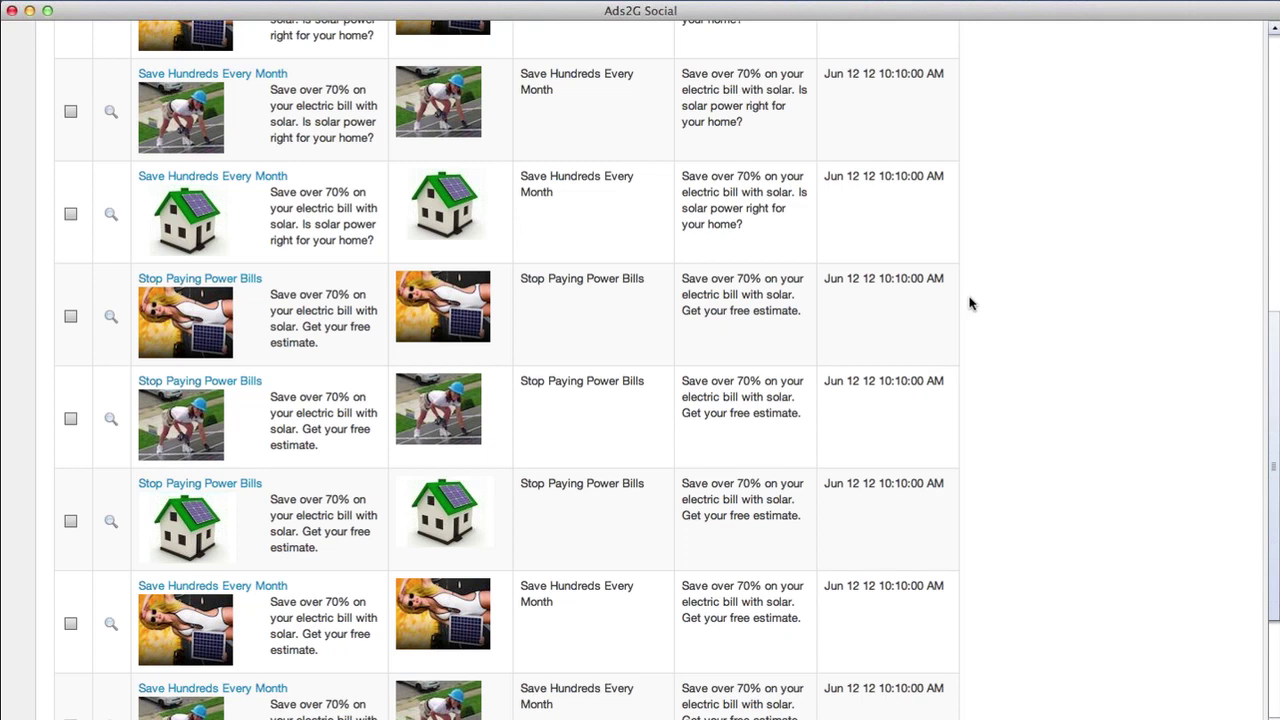
# Scroll up to the top of the Creatives list, showing 'Stop Paying Power Bills' and 'Save Hundreds Every Month'.
pyautogui.scroll(15, 969, 303)
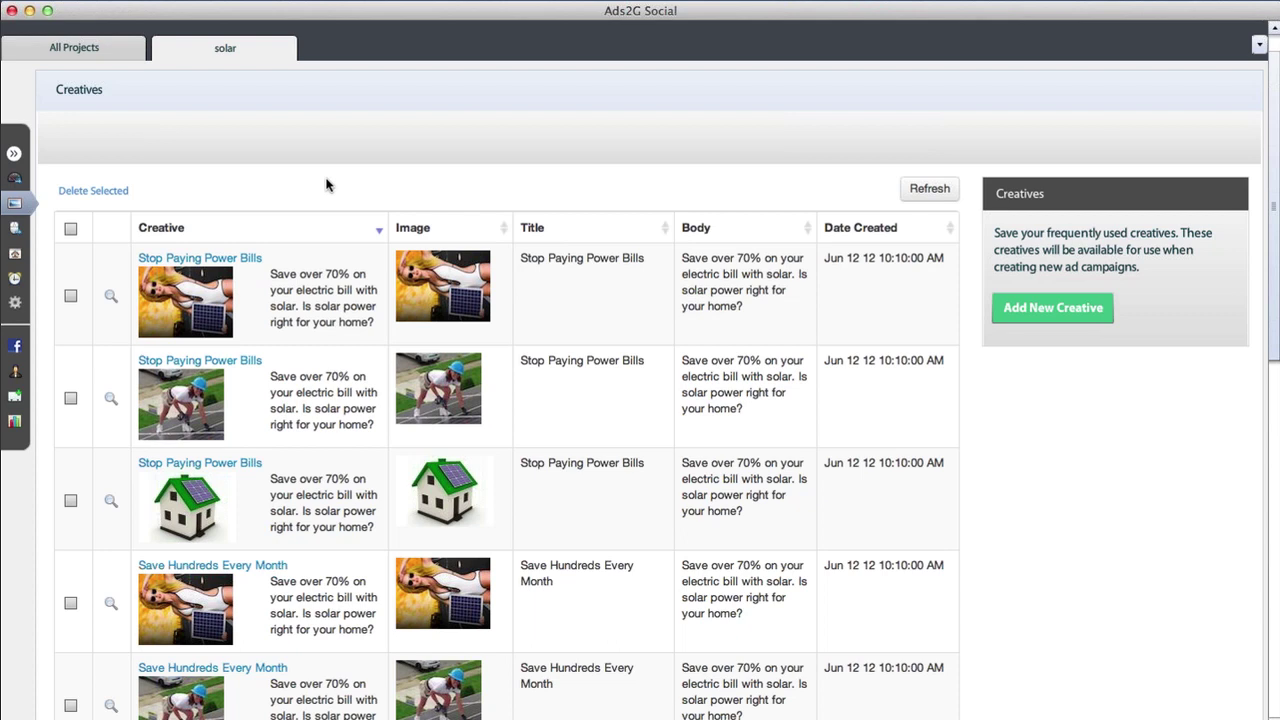
# Show Conversion Actions: click through $0.00, pay per call $14.00, web form lead $12.00.
pyautogui.click(15, 230)
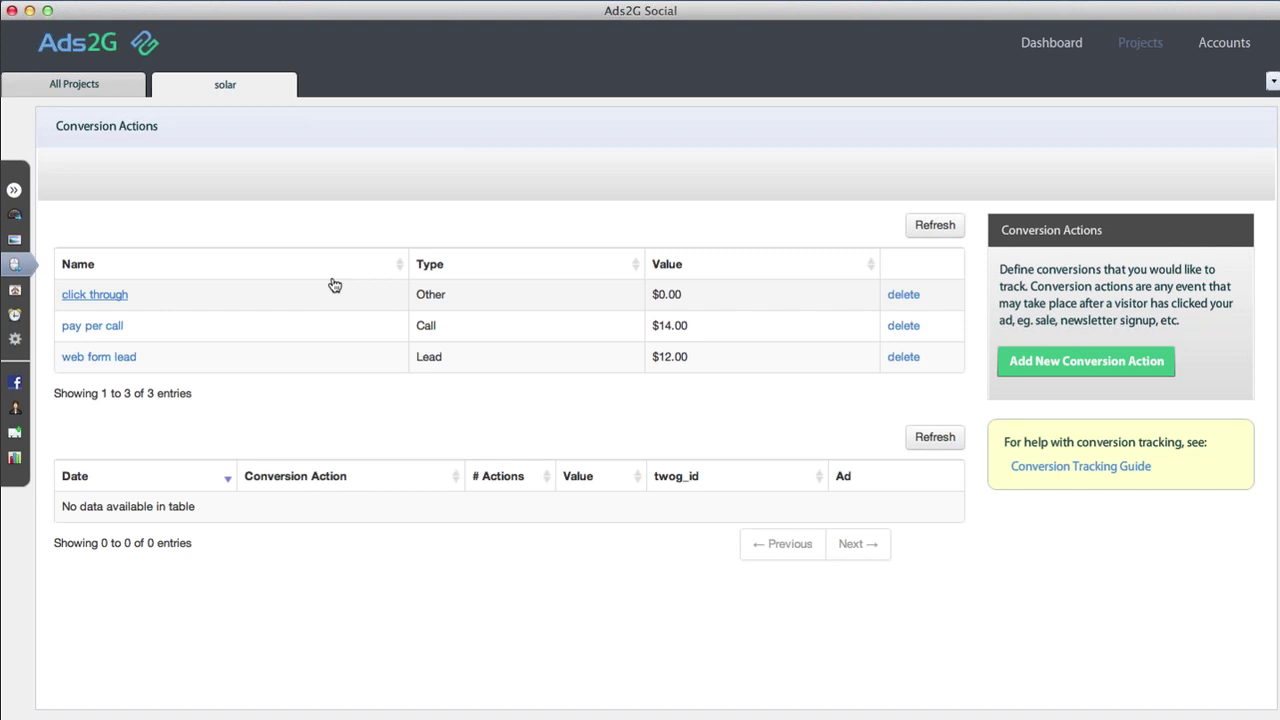
# Show the Landing Pages list with the single page 'lp 1' pointing to solarhomesavings.net.
pyautogui.click(14, 289)
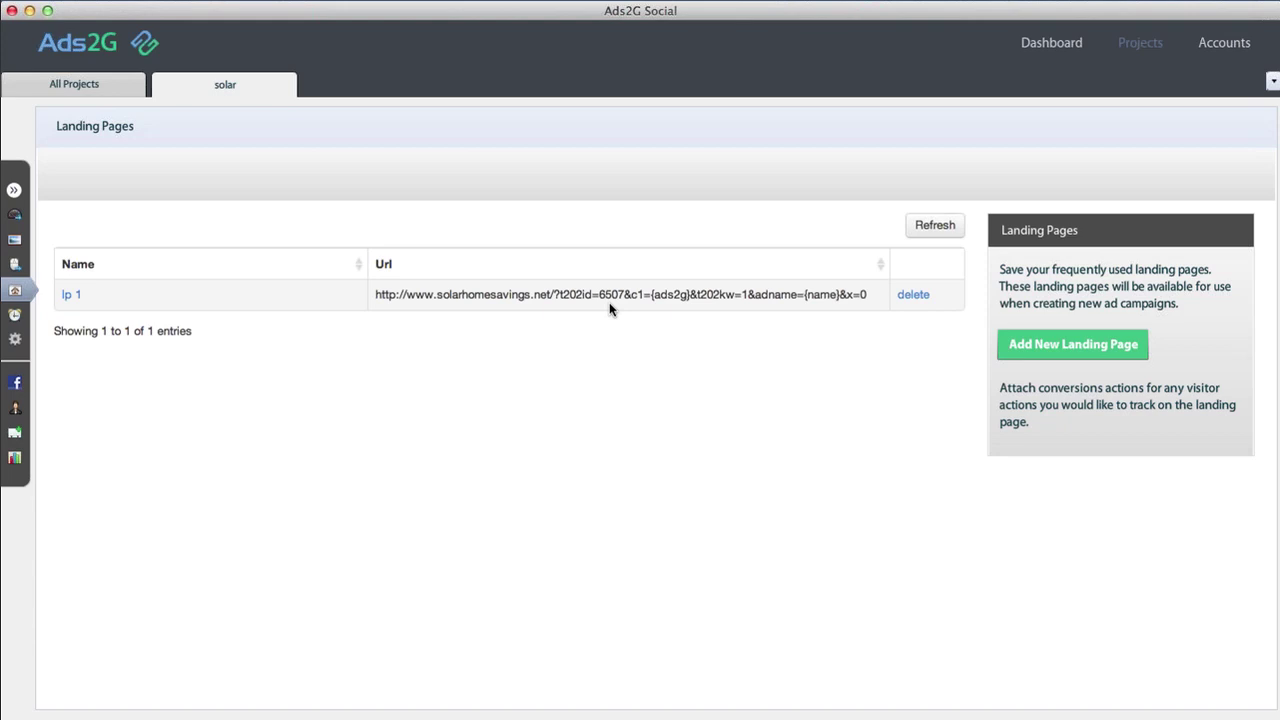
# Review the Alerts table's dated events, such as '3 ads have been disapproved'.
pyautogui.click(19, 316)
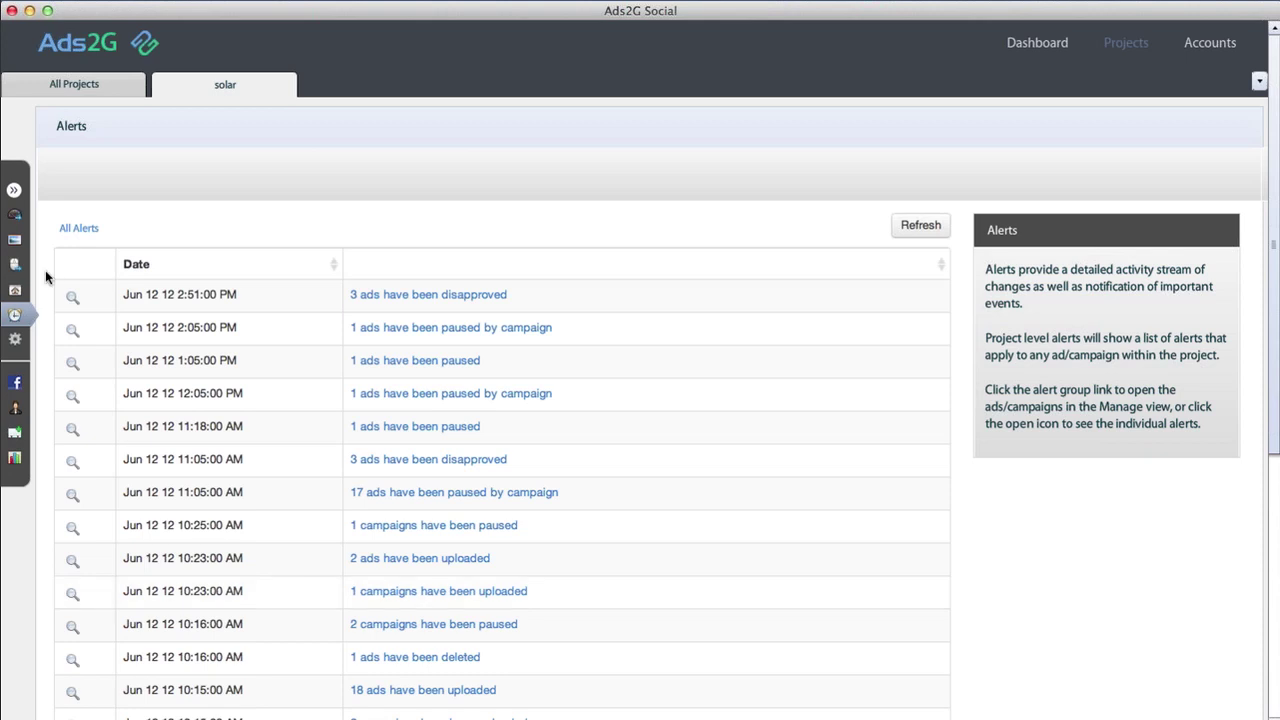
pyautogui.scroll(-3, 45, 272)
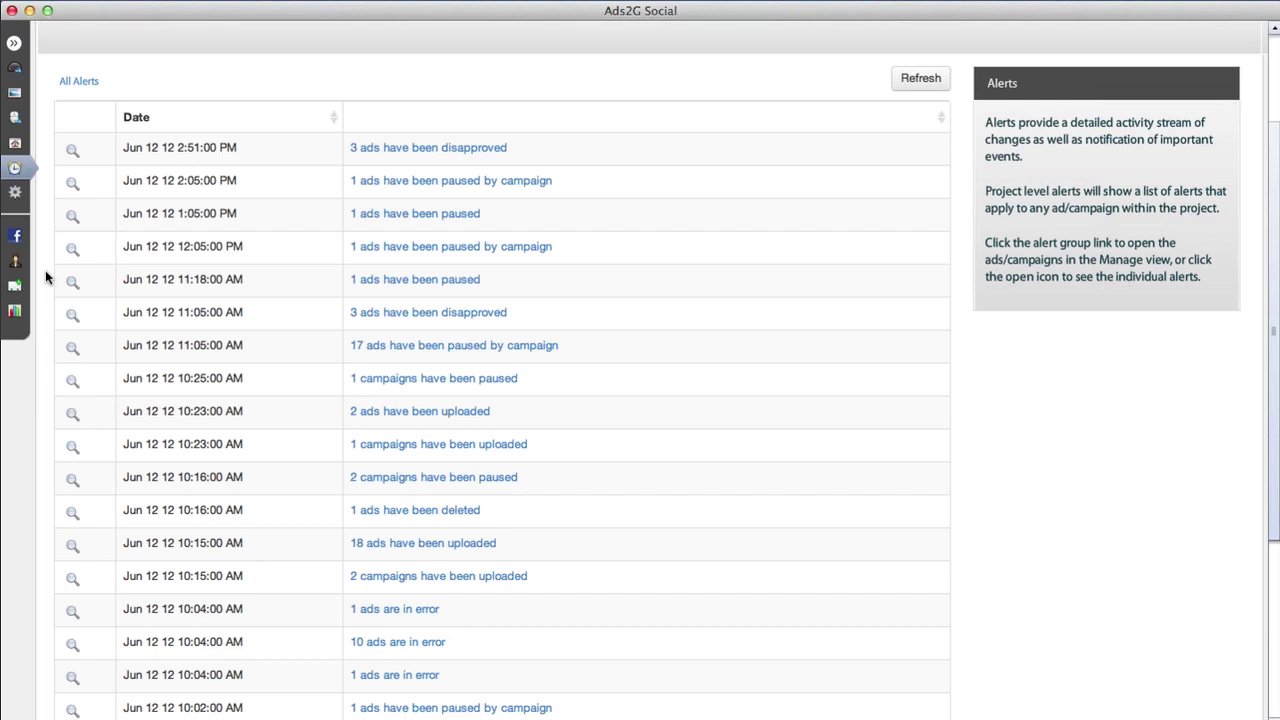
pyautogui.scroll(3, 45, 277)
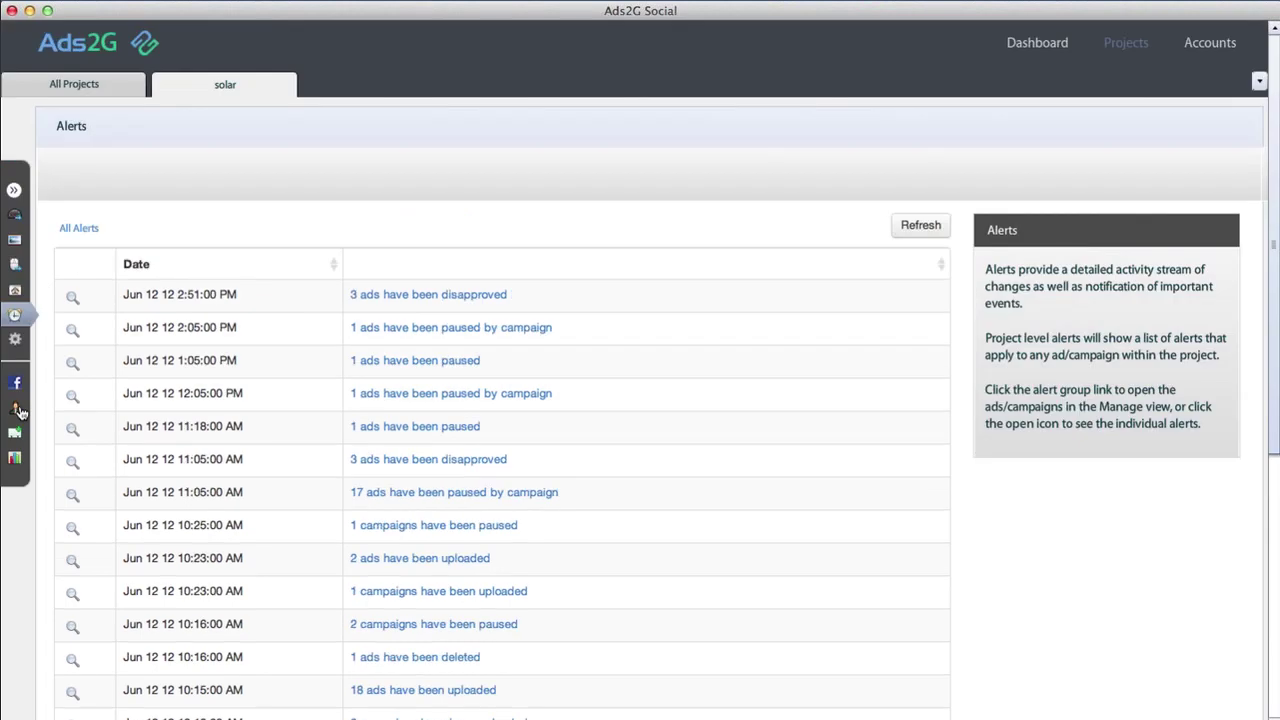
# View the saved audiences, then the Create New Ads list of dated placements with ad counts and errors.
pyautogui.click(16, 408)
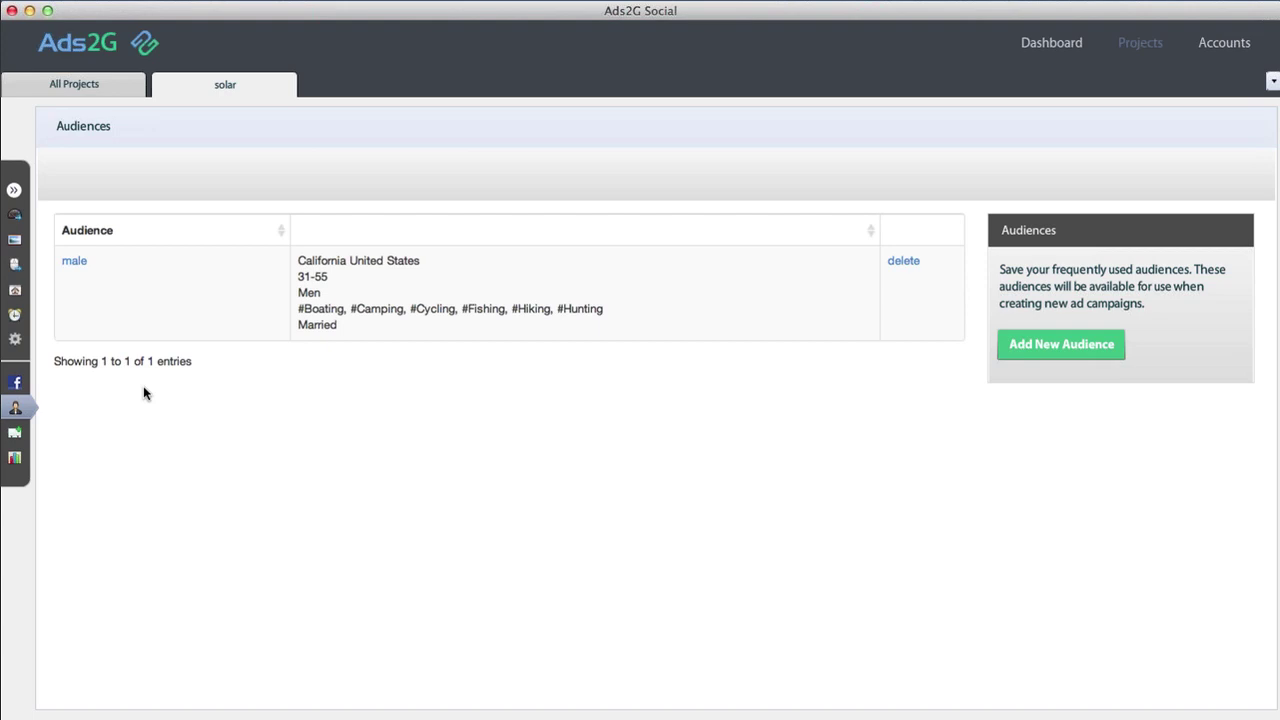
pyautogui.click(15, 435)
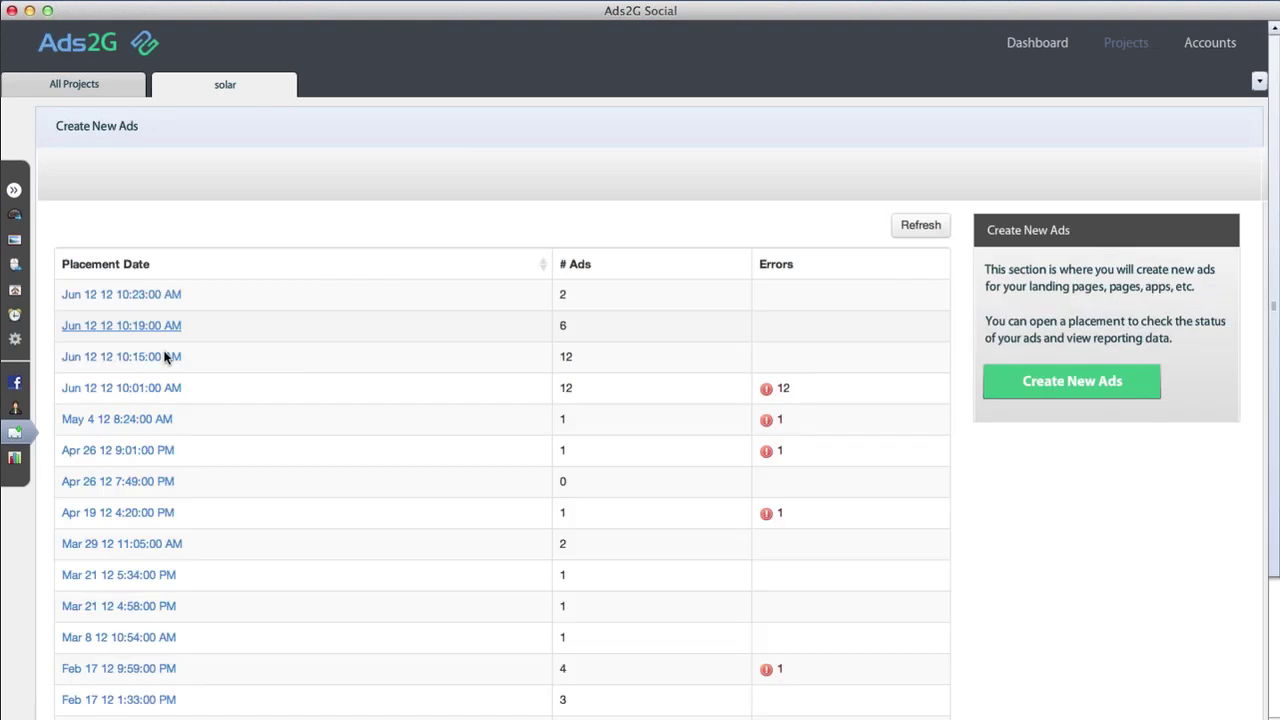
# Start a new Create Ads form and bring up its empty weekly PST ad schedule grid.
pyautogui.click(166, 357)
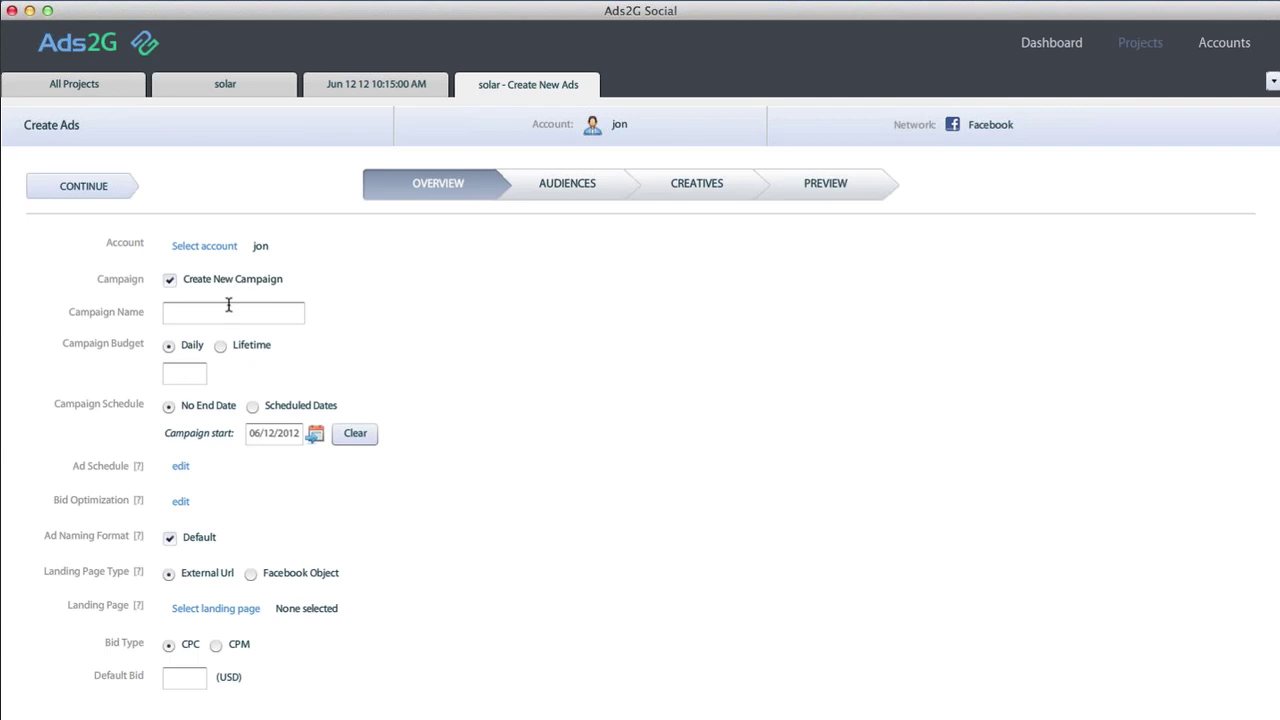
pyautogui.click(187, 469)
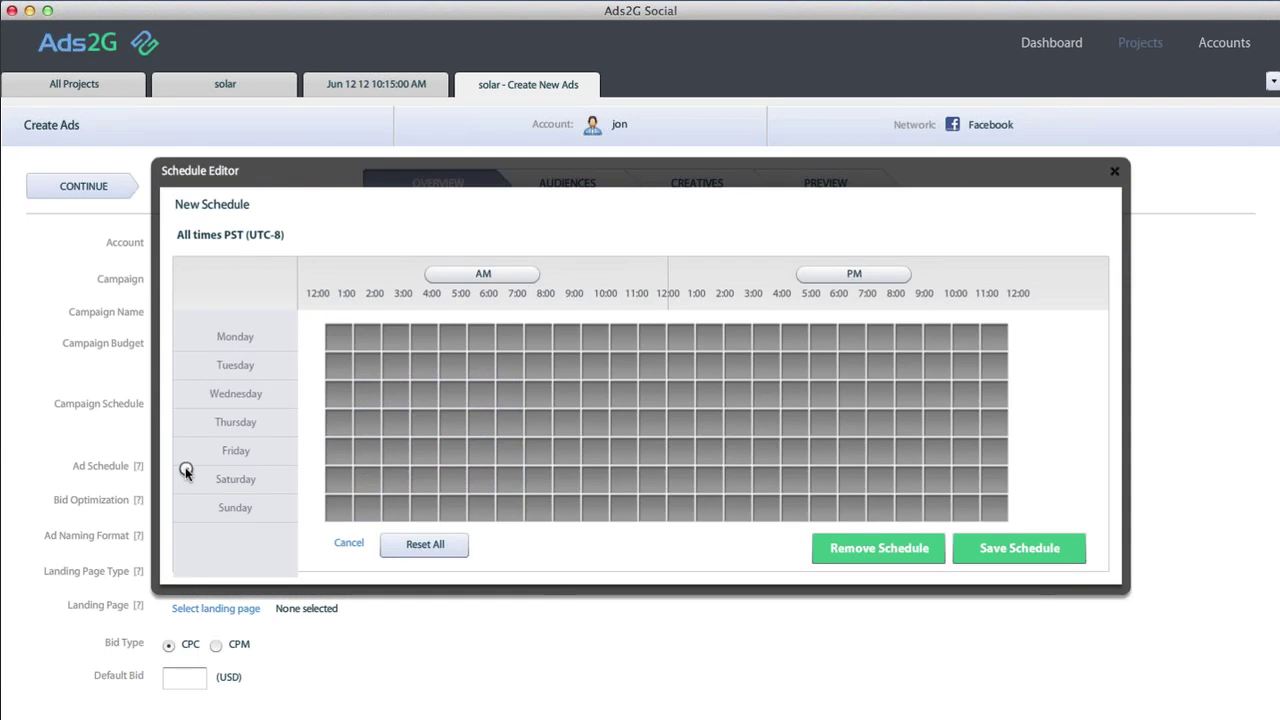
# Set every Monday–Wednesday hour to Paused in the schedule grid, then close the Schedule Editor.
pyautogui.click(347, 371)
pyautogui.moveTo(347, 370); pyautogui.dragTo(810, 374)
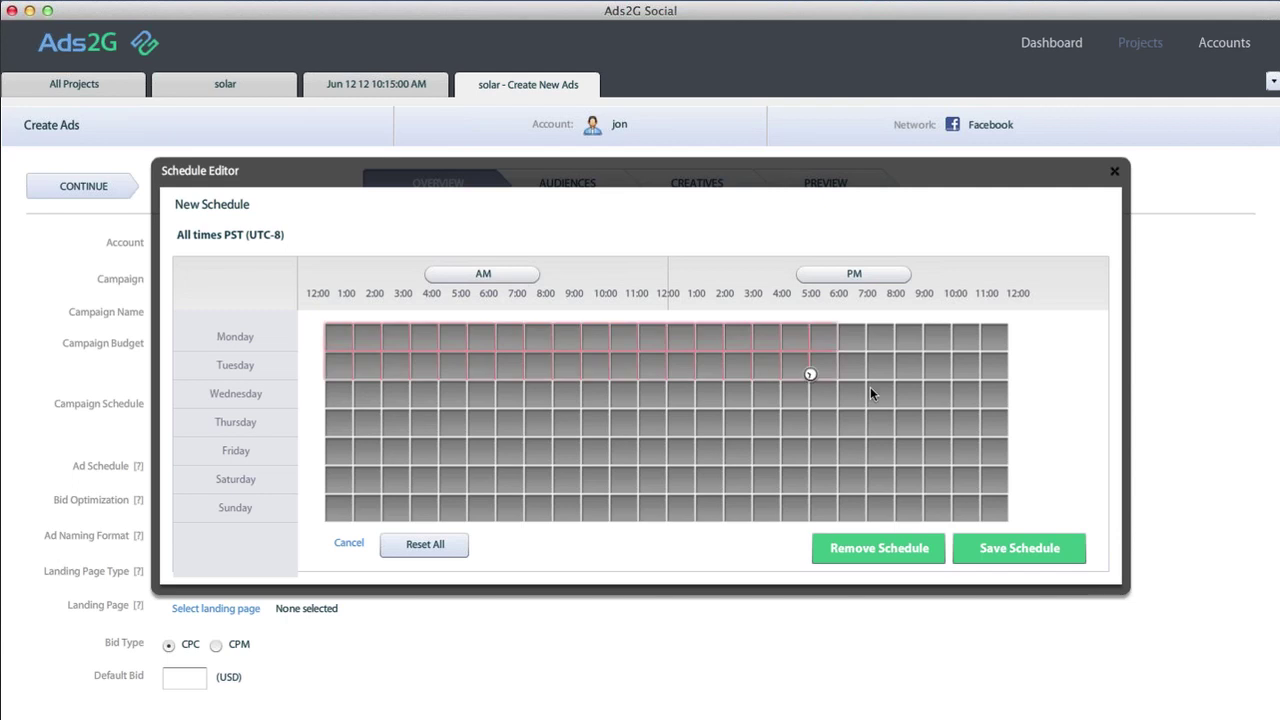
pyautogui.moveTo(870, 391); pyautogui.dragTo(704, 445)
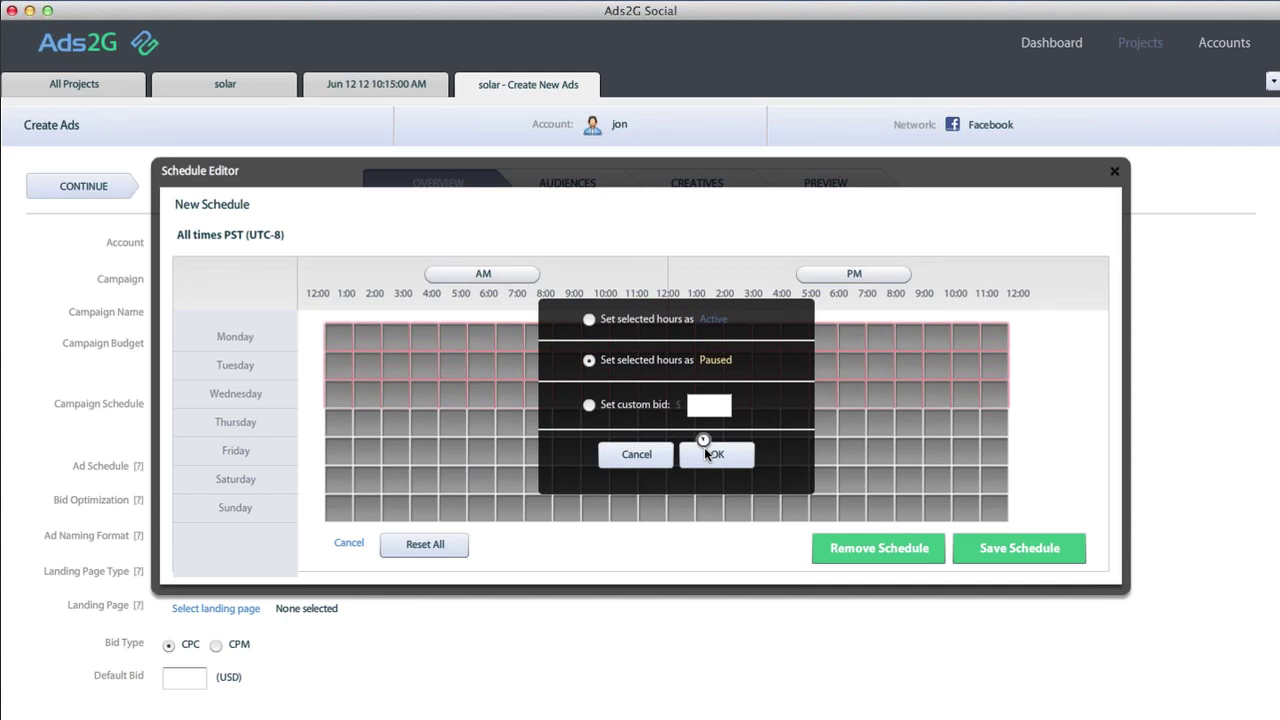
pyautogui.click(704, 447)
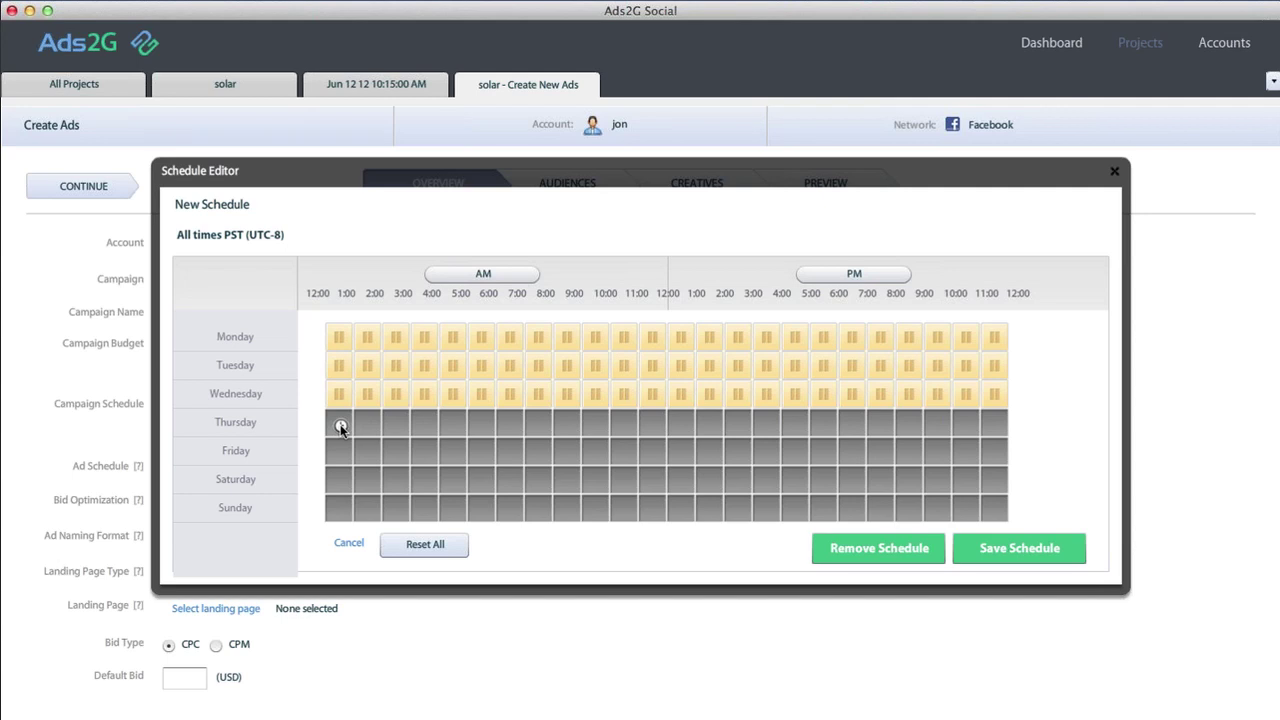
pyautogui.click(350, 540)
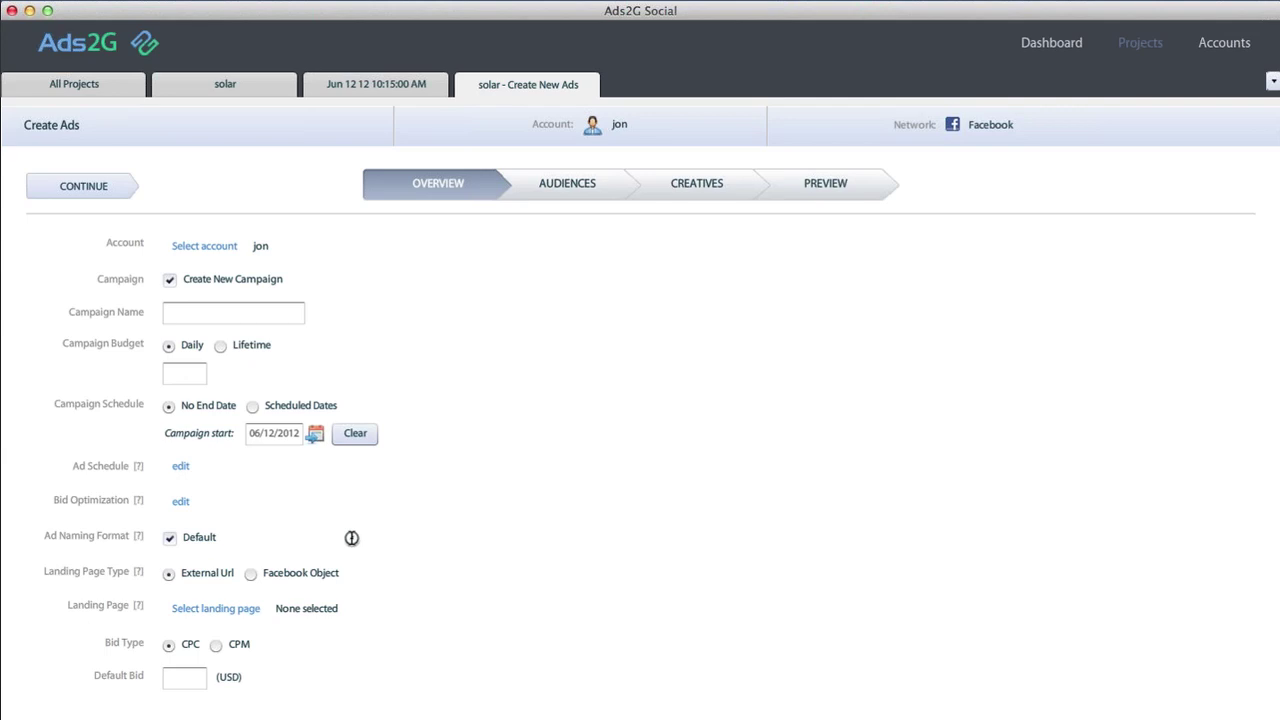
# Set Landing Page Type to Facebook Object and continue to Audiences with the 'male' audience.
pyautogui.click(251, 574)
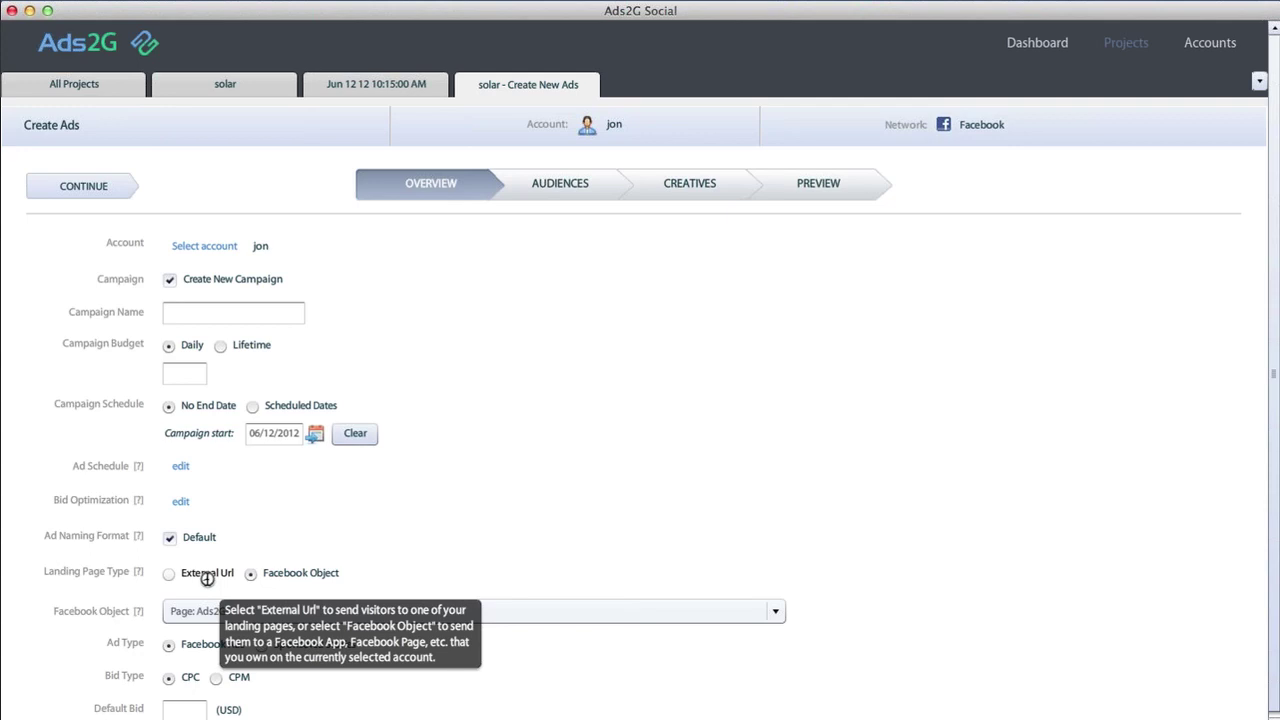
pyautogui.click(571, 197)
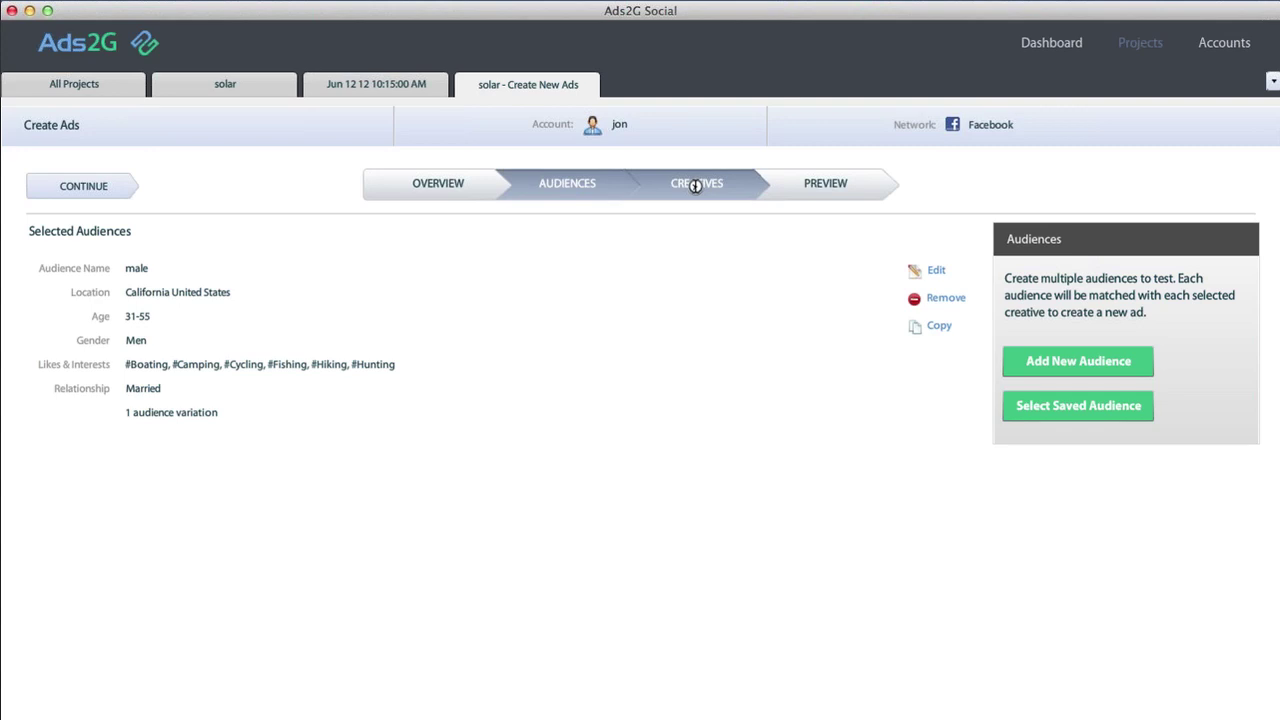
# Continue to the Creatives step and tick all saved solar creatives.
pyautogui.click(695, 186)
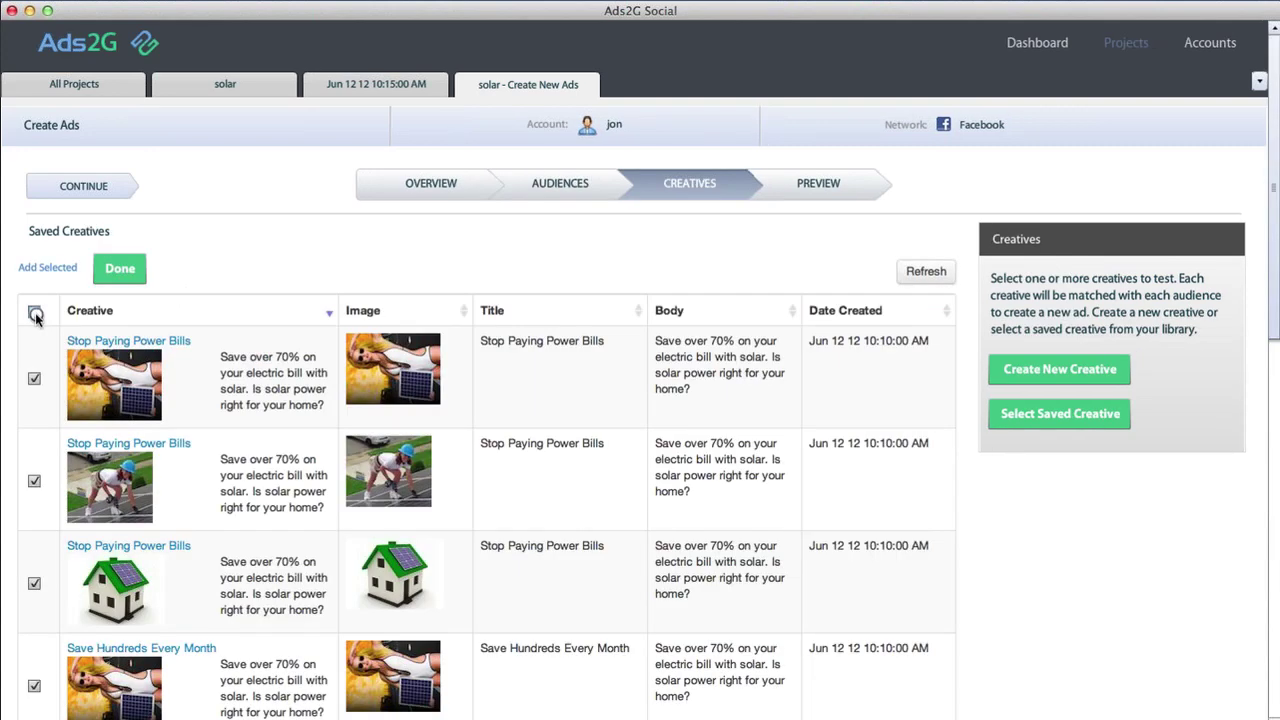
pyautogui.click(35, 314)
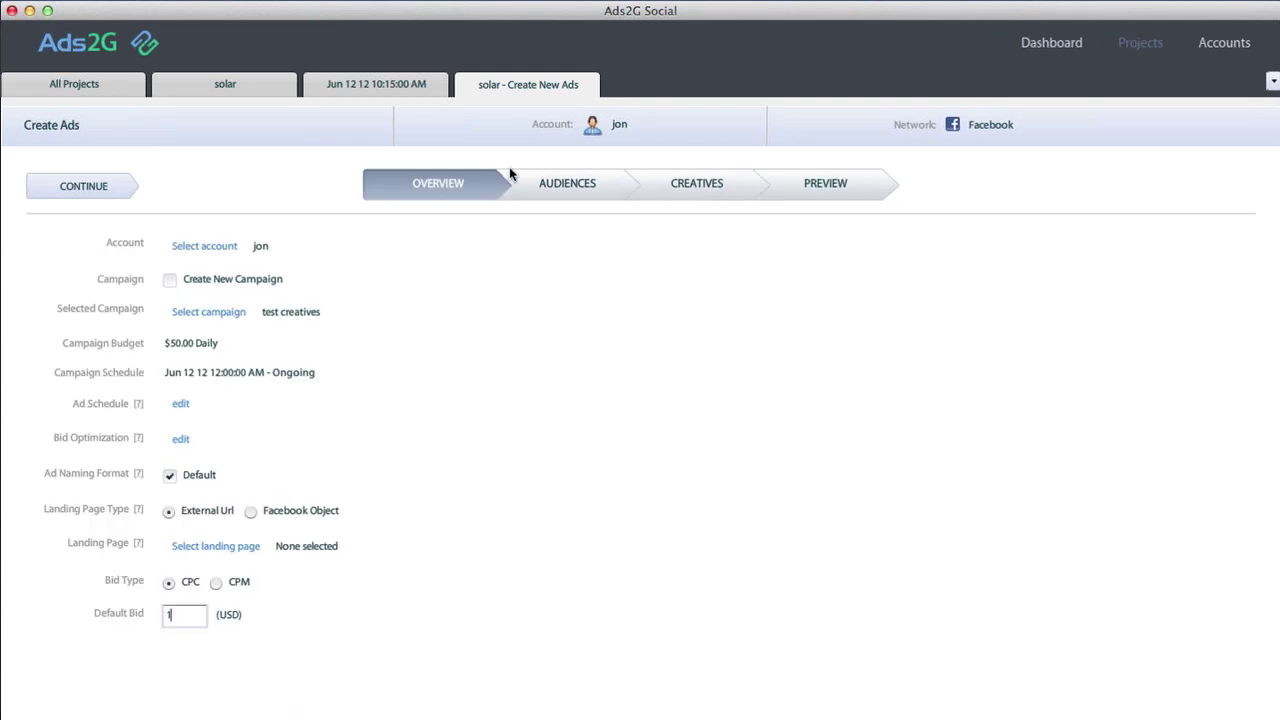
# Continue past the overview, acknowledging the 'Landing page is required' alert.
pyautogui.click(510, 175)
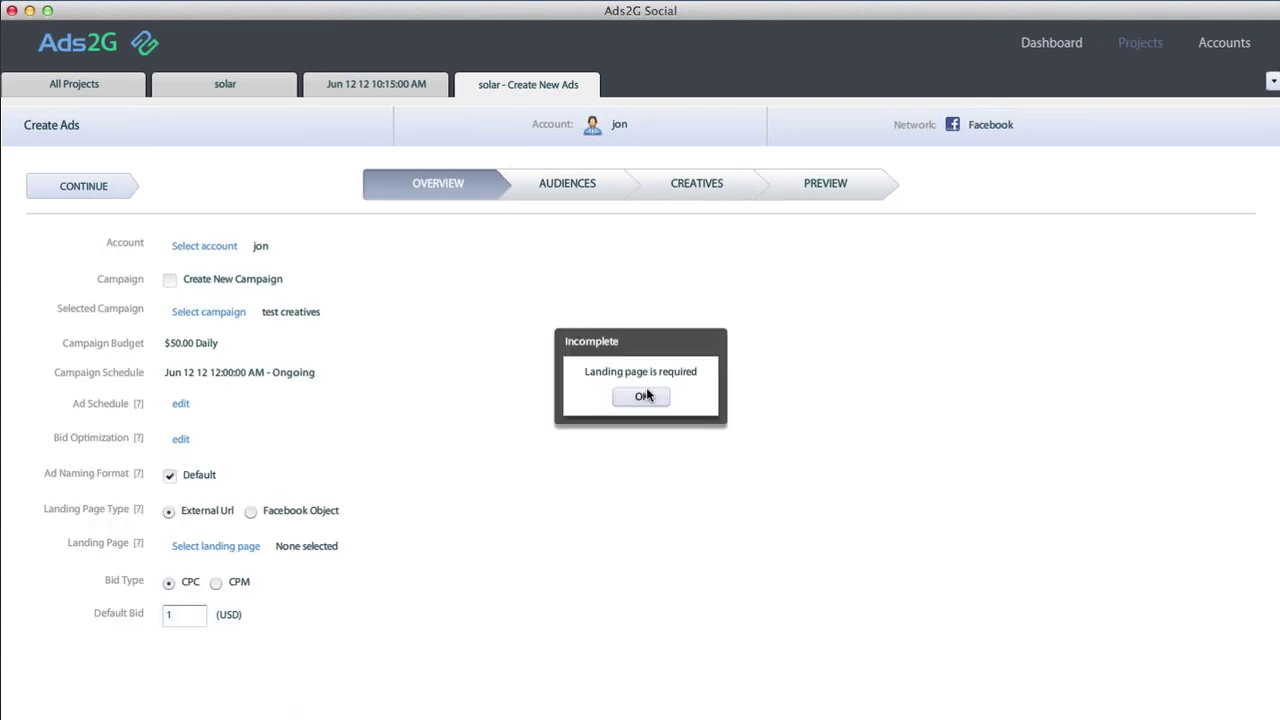
pyautogui.click(642, 396)
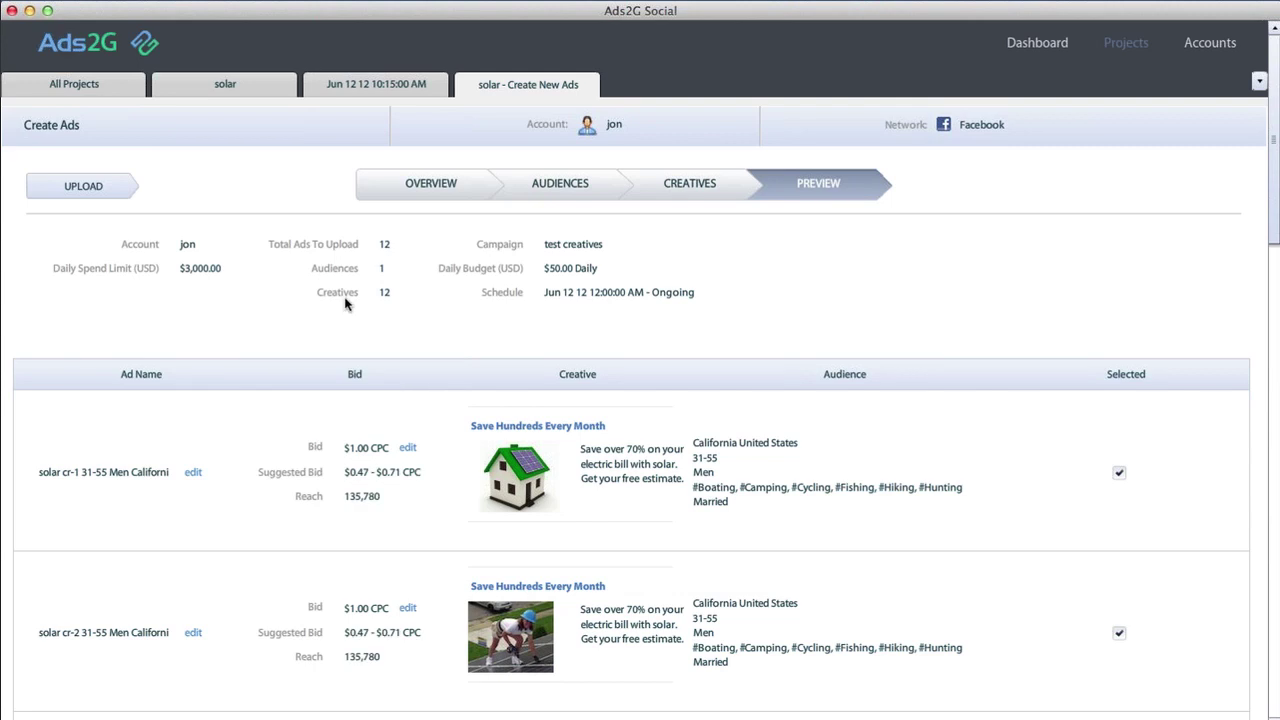
# Scroll down through solar ad previews cr-1 to cr-12, then back toward the top.
pyautogui.scroll(-5, 338, 429)
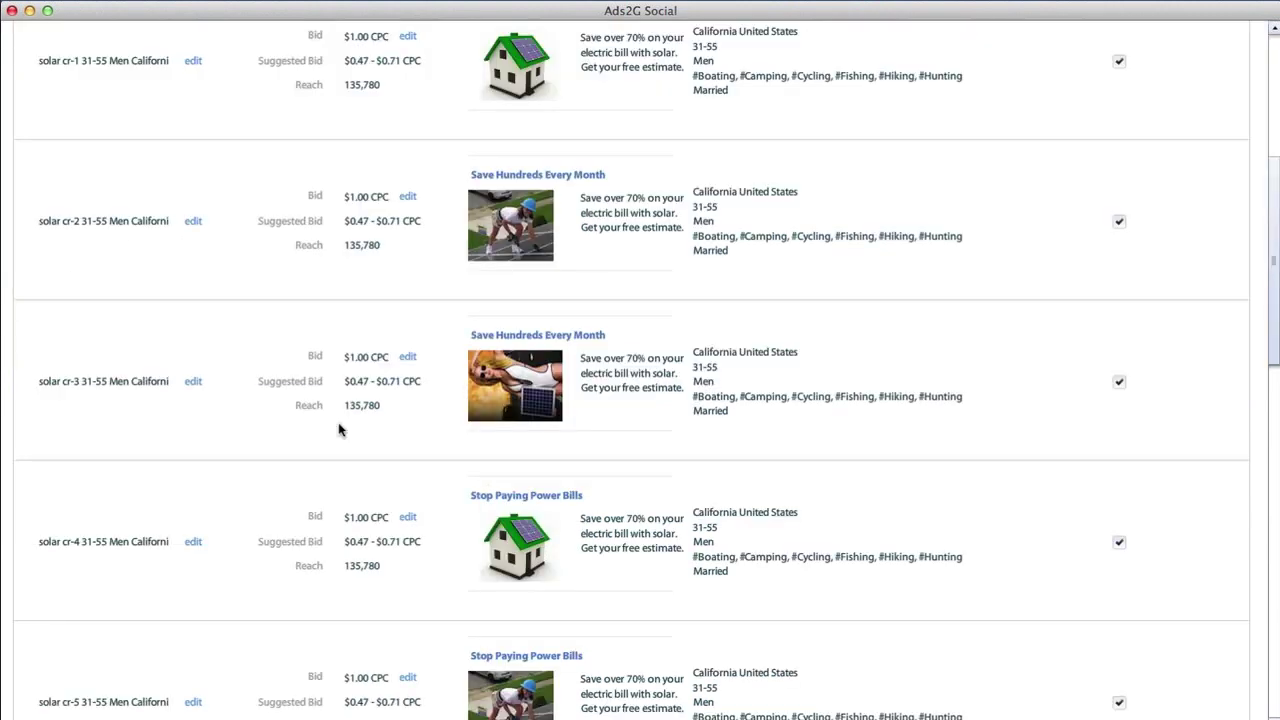
pyautogui.scroll(-2, 320, 406)
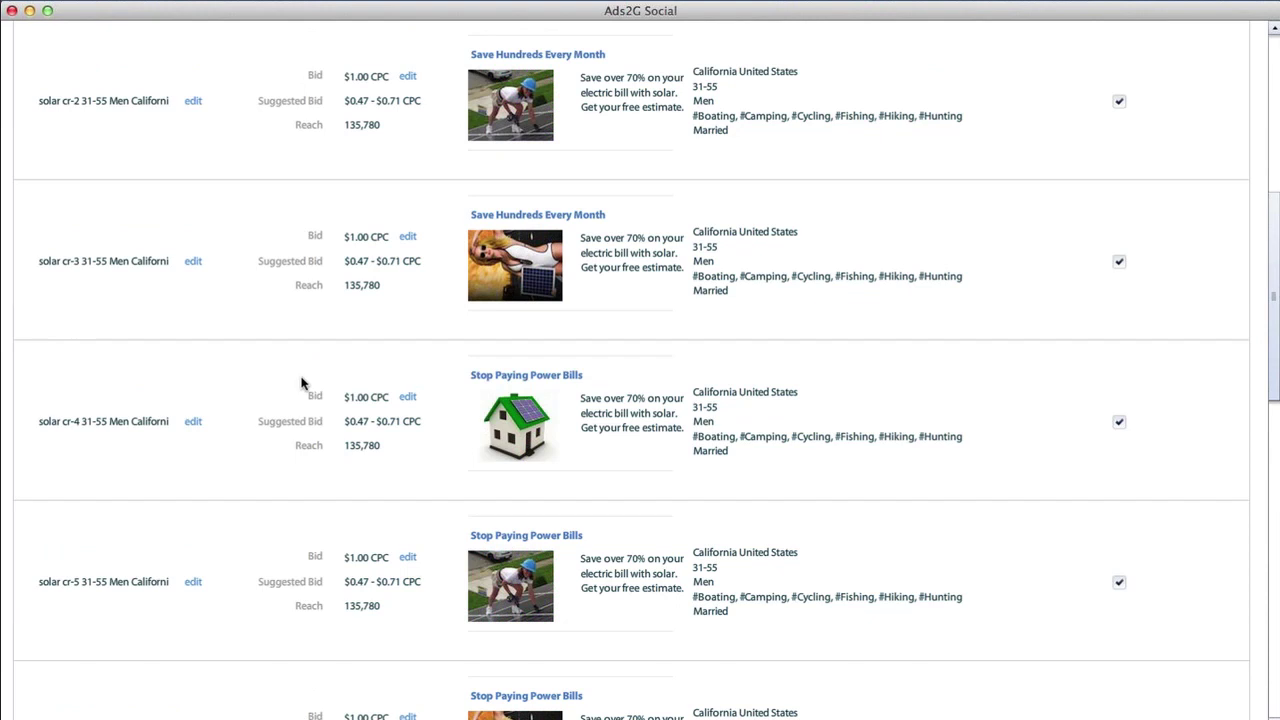
pyautogui.scroll(-13, 500, 490)
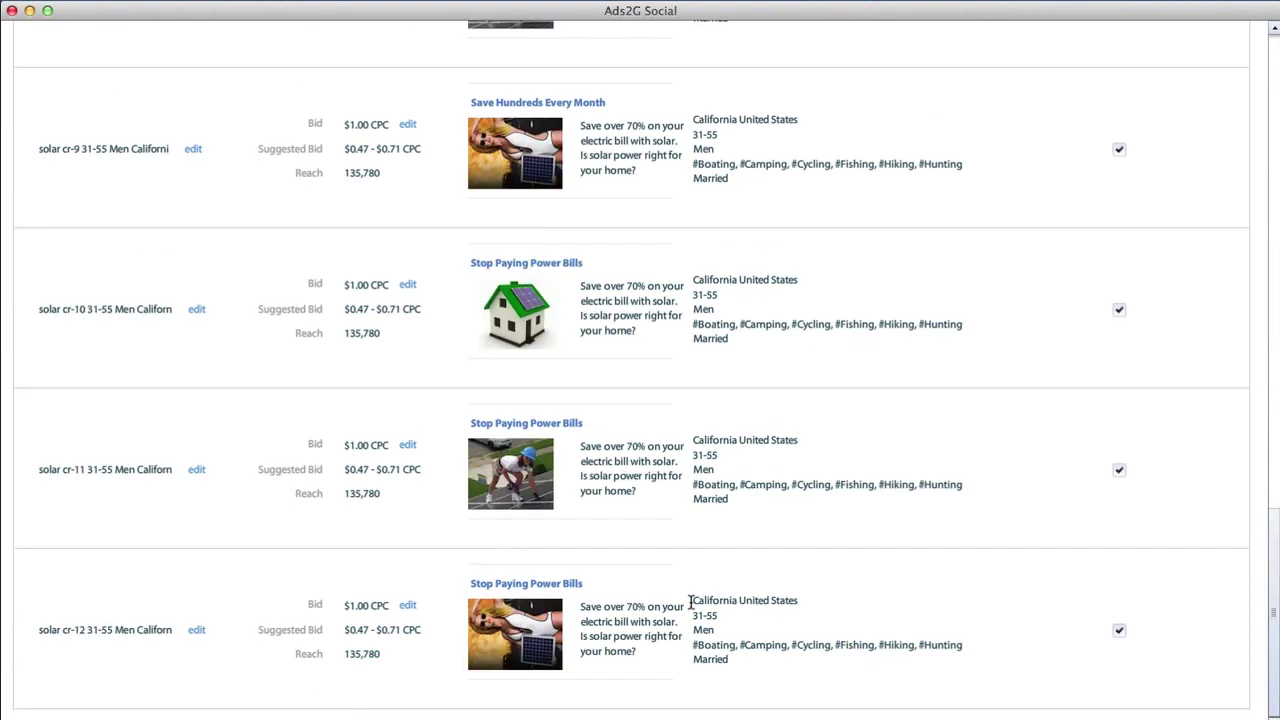
pyautogui.scroll(20, 197, 261)
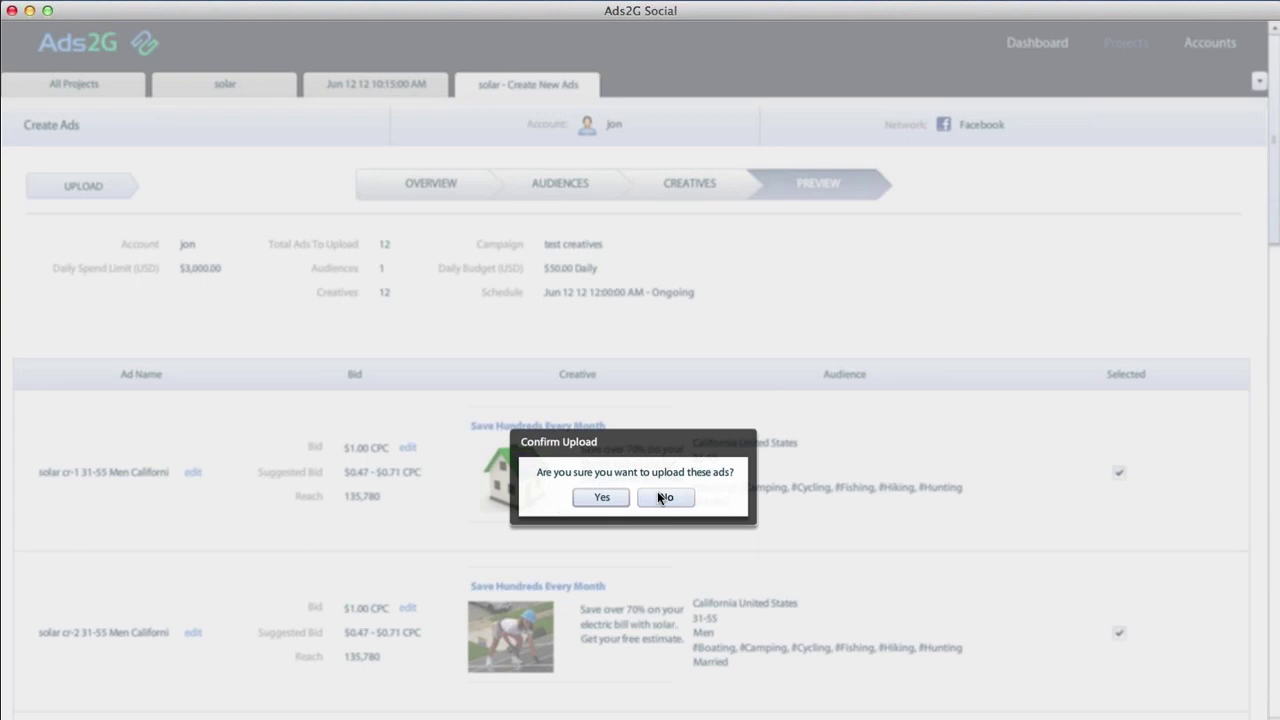
# Decline the upload, close the 'solar - Create New Ads' and 'Jun 12 12 10:15:00 AM' tabs, and open Reports.
pyautogui.click(664, 497)
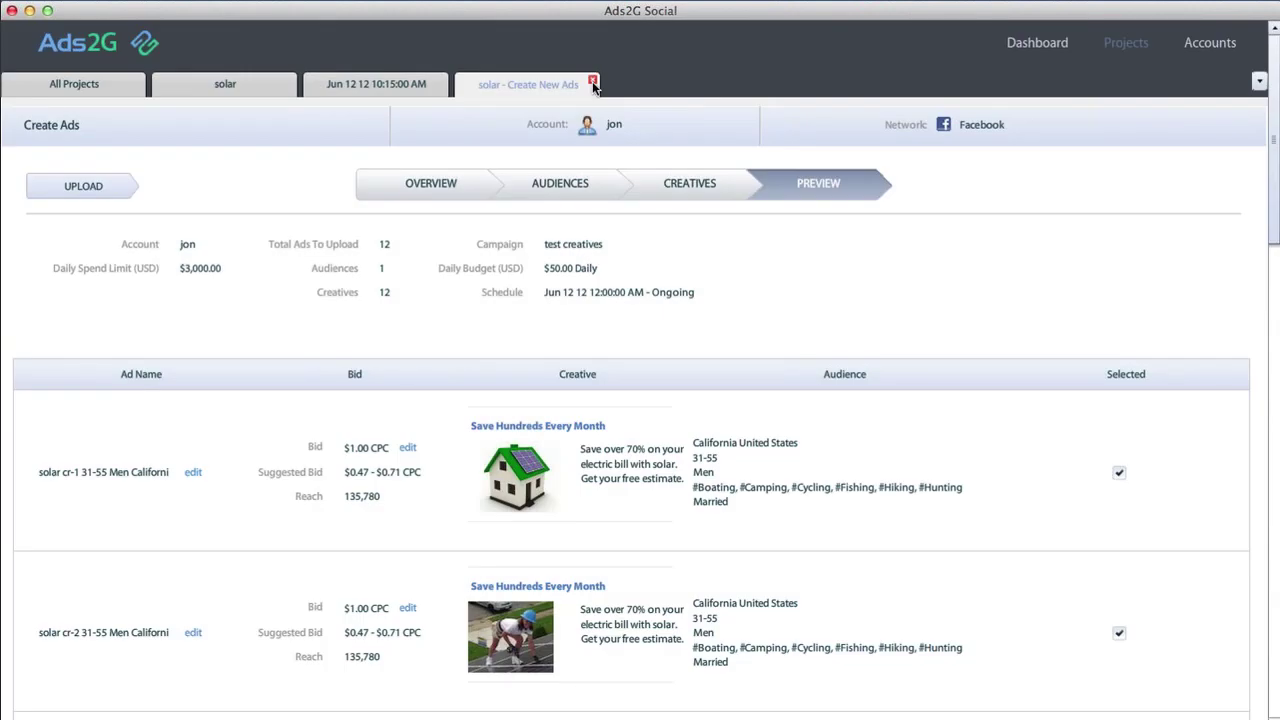
pyautogui.click(592, 81)
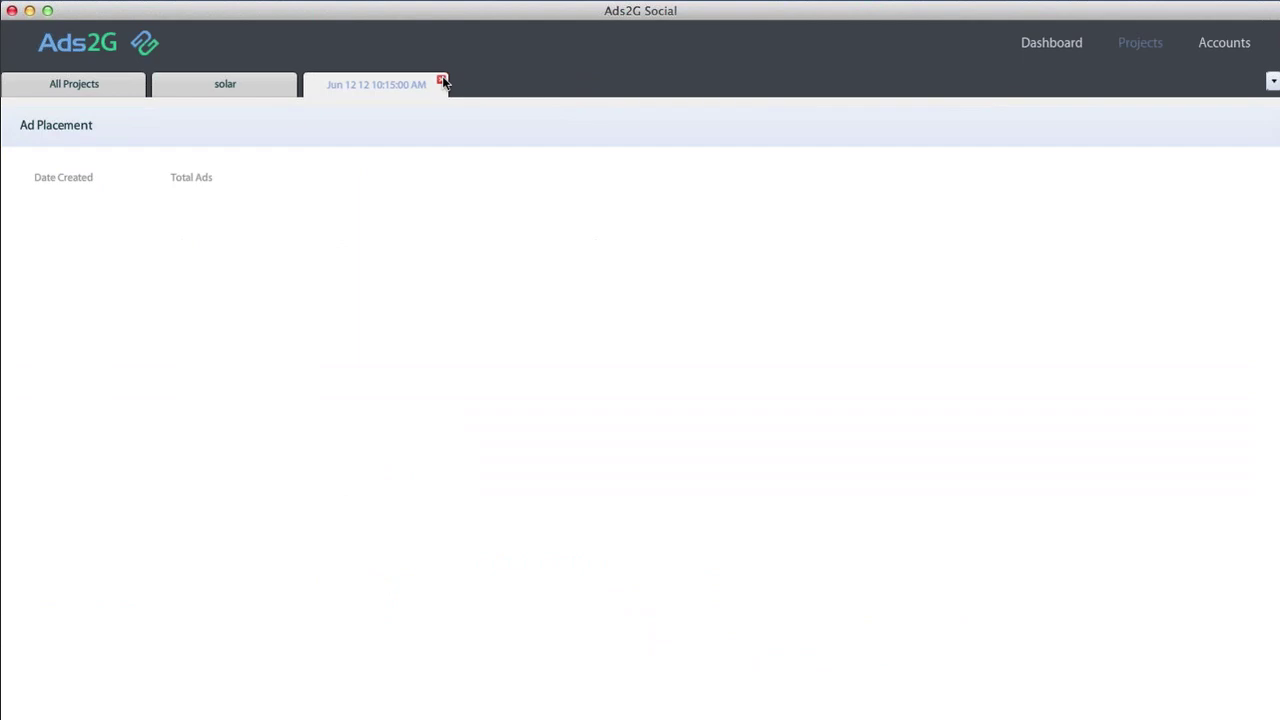
pyautogui.click(442, 80)
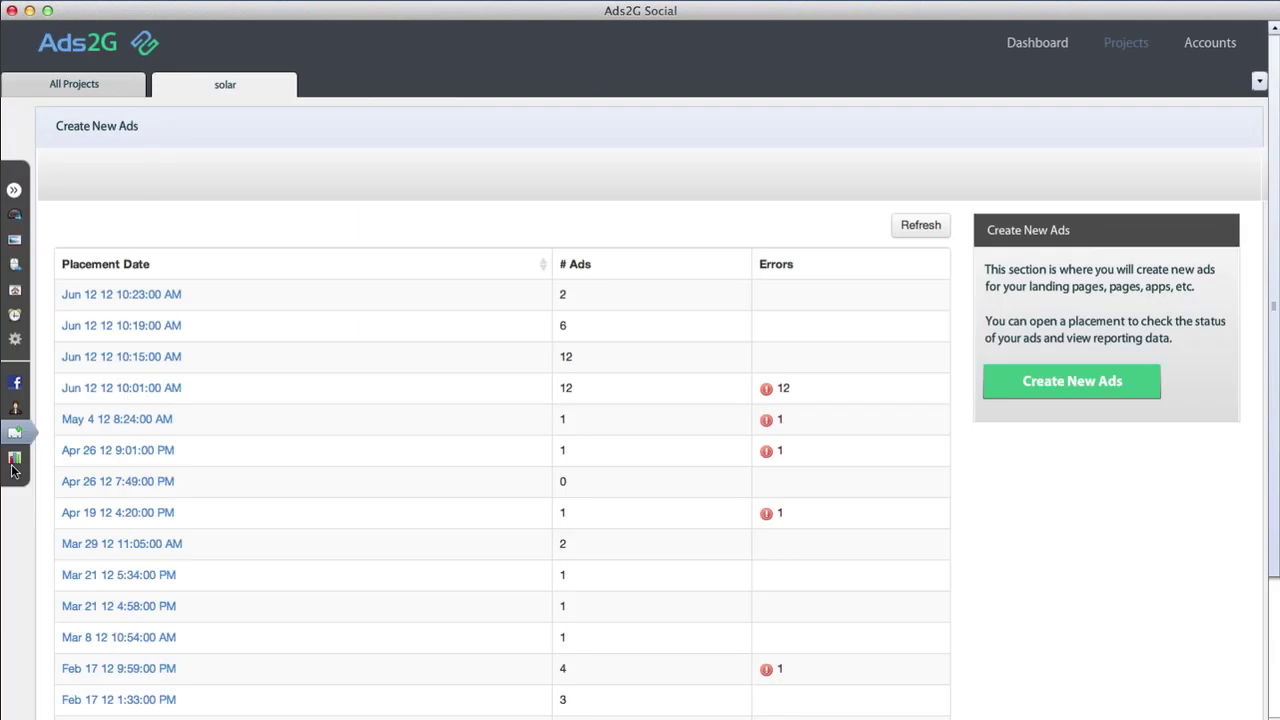
pyautogui.click(14, 460)
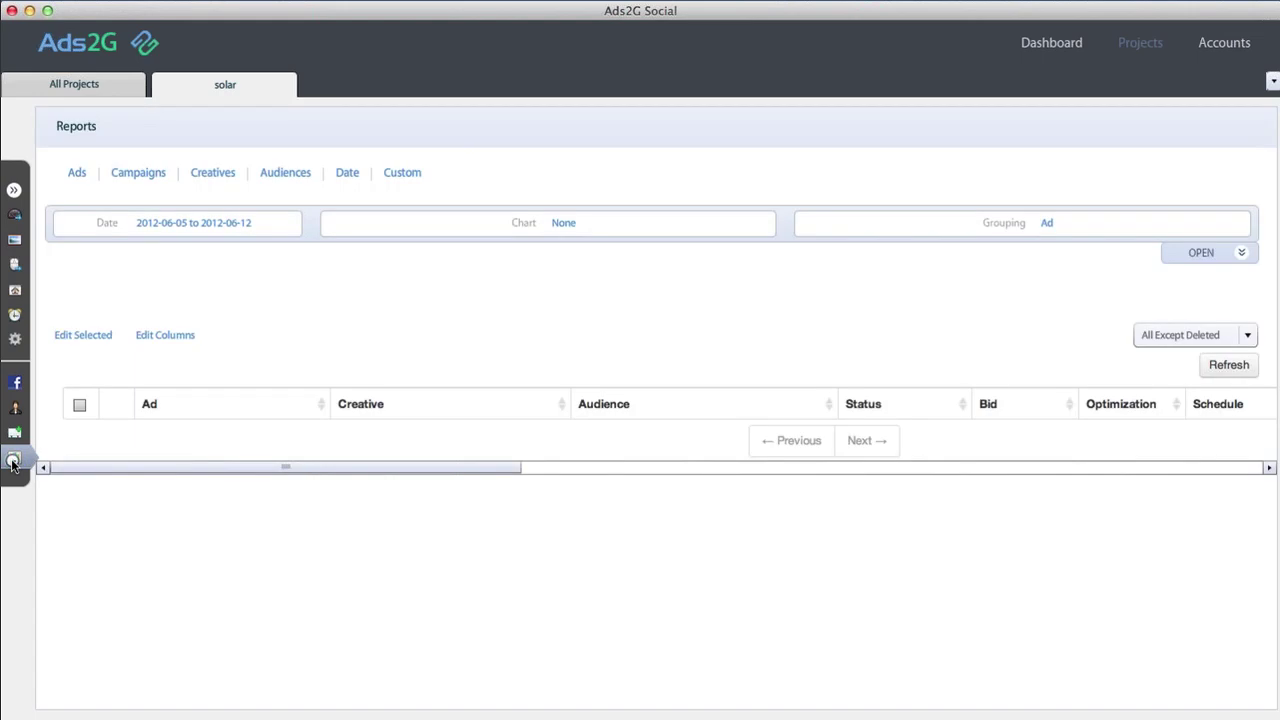
# Switch the solar report breakdown between Ads, Audiences and Date, ending back on Ads.
pyautogui.click(97, 176)
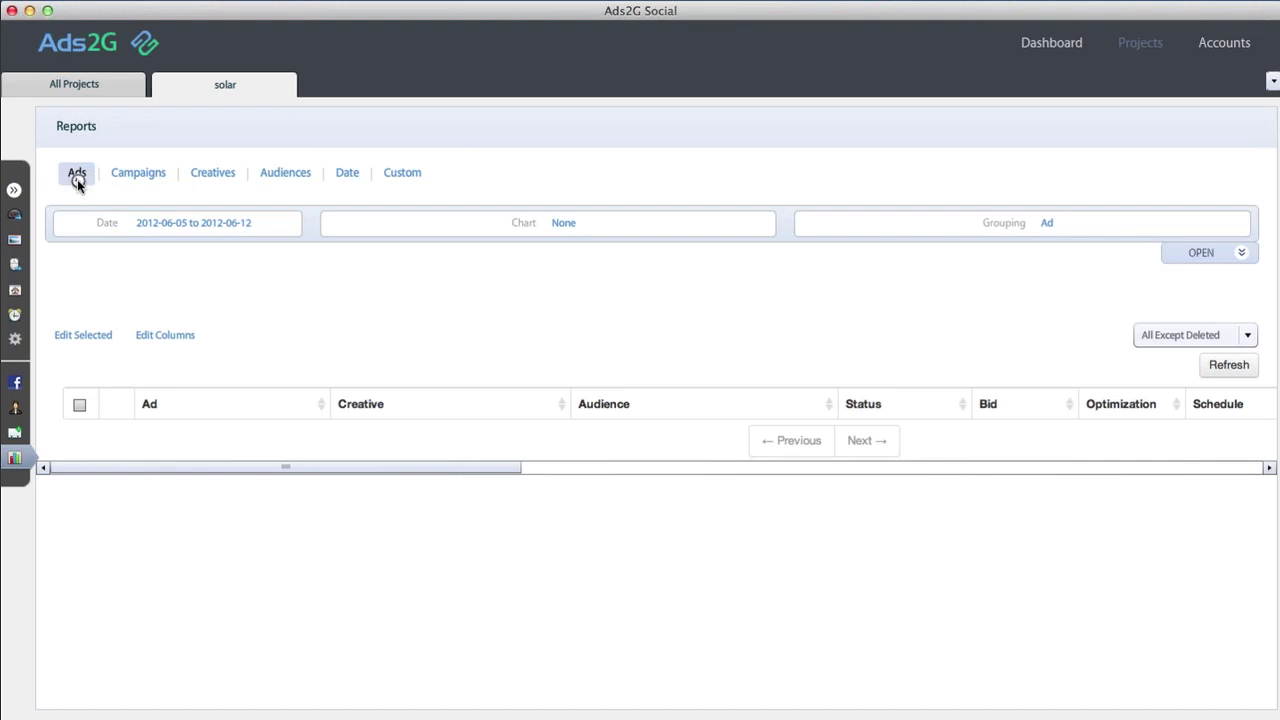
pyautogui.click(257, 174)
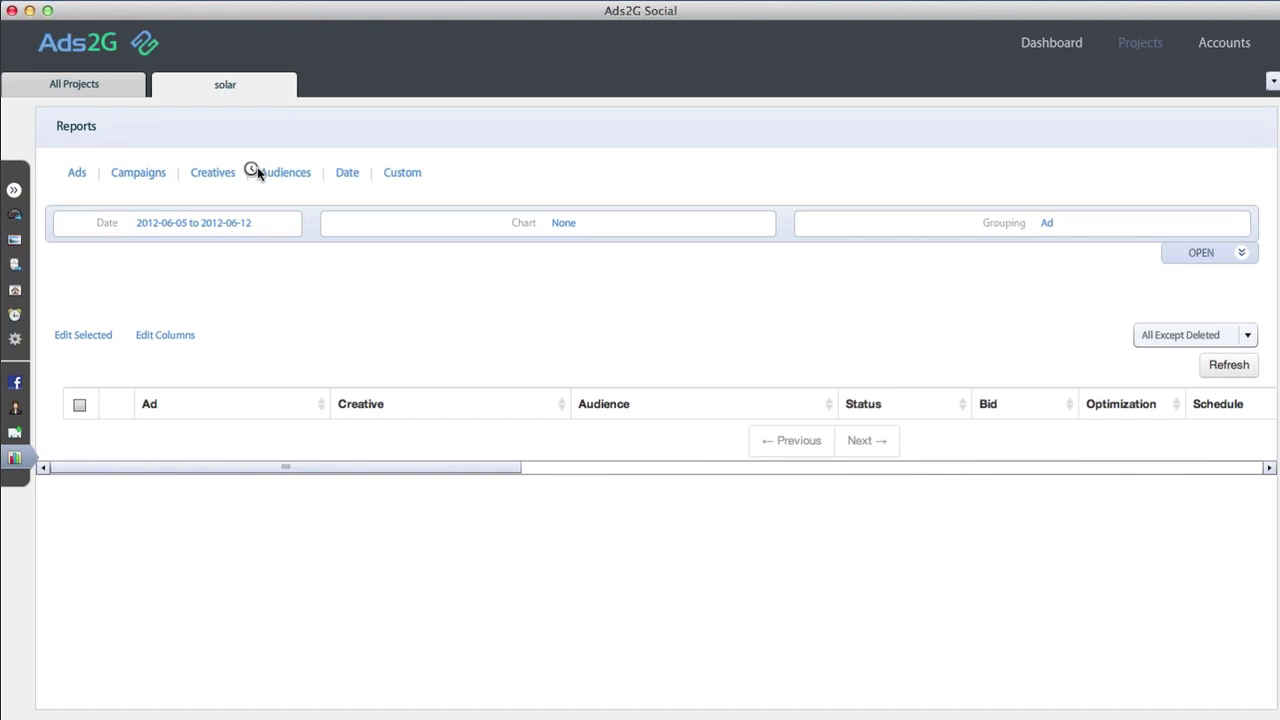
pyautogui.click(266, 174)
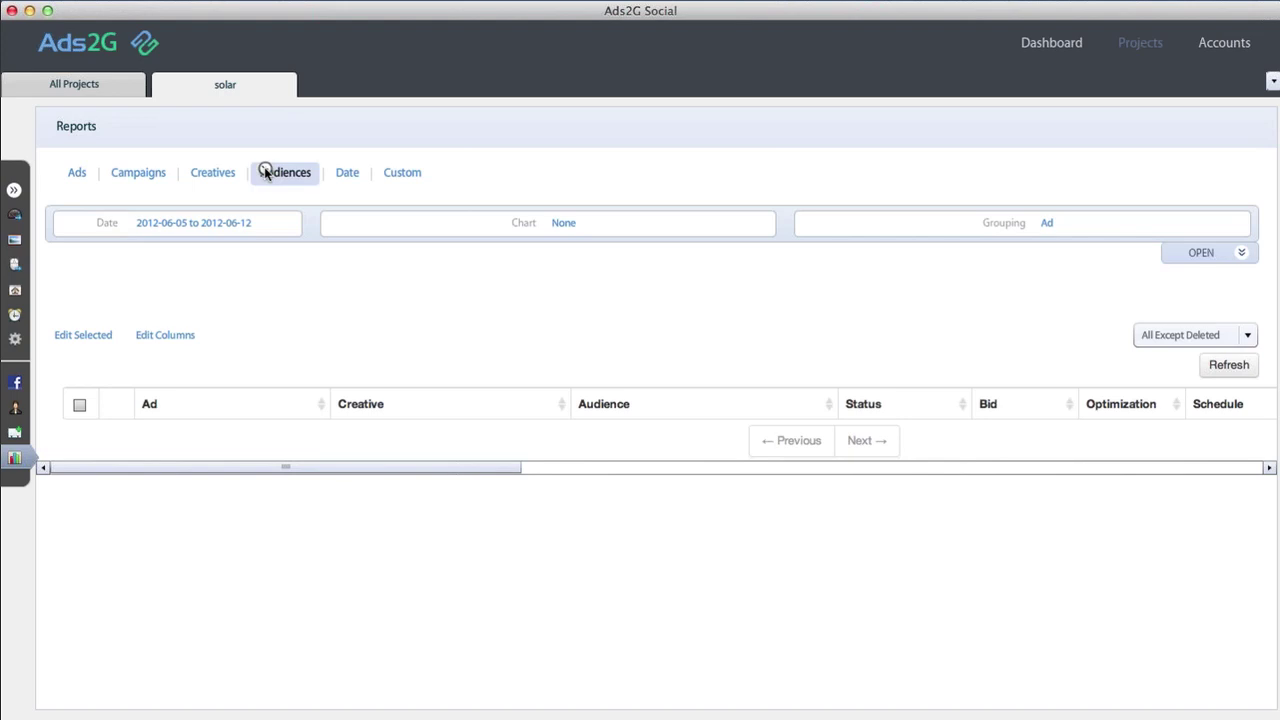
pyautogui.click(350, 182)
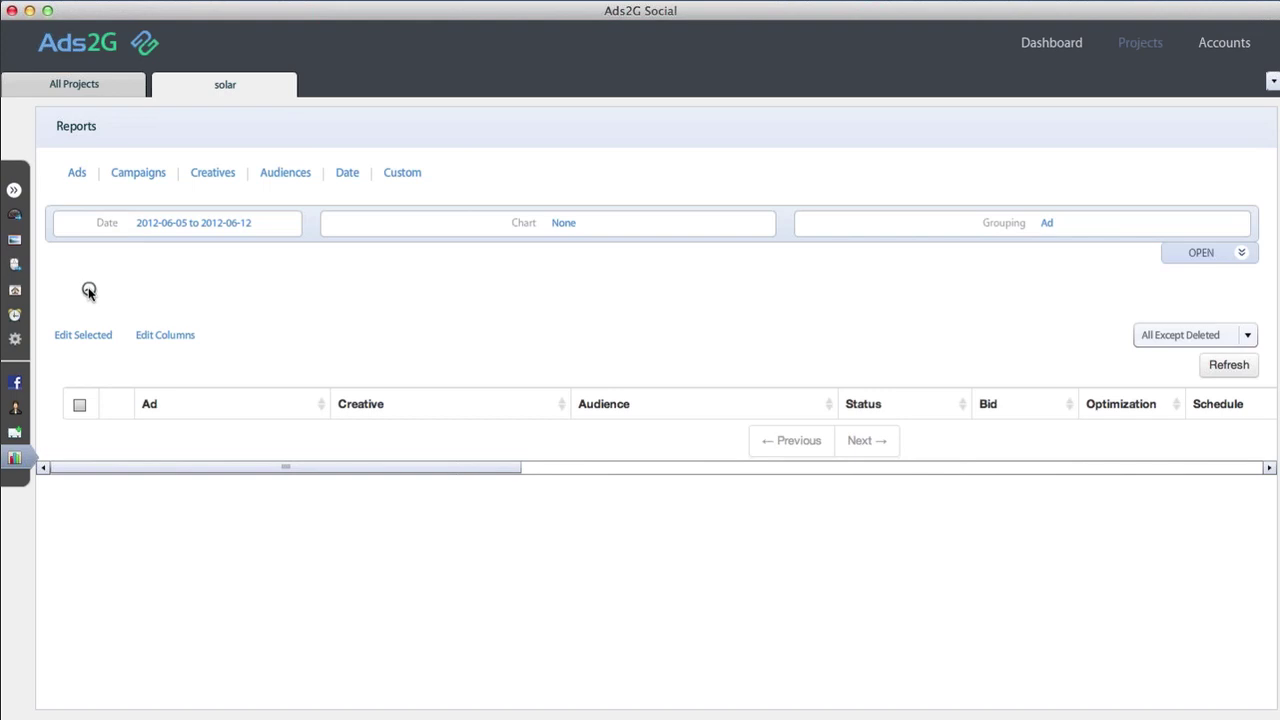
pyautogui.click(77, 175)
# Switch back to PowerPoint and advance from Case Study to slide 8, Advanced Topics.
pyautogui.press('super+Tab')
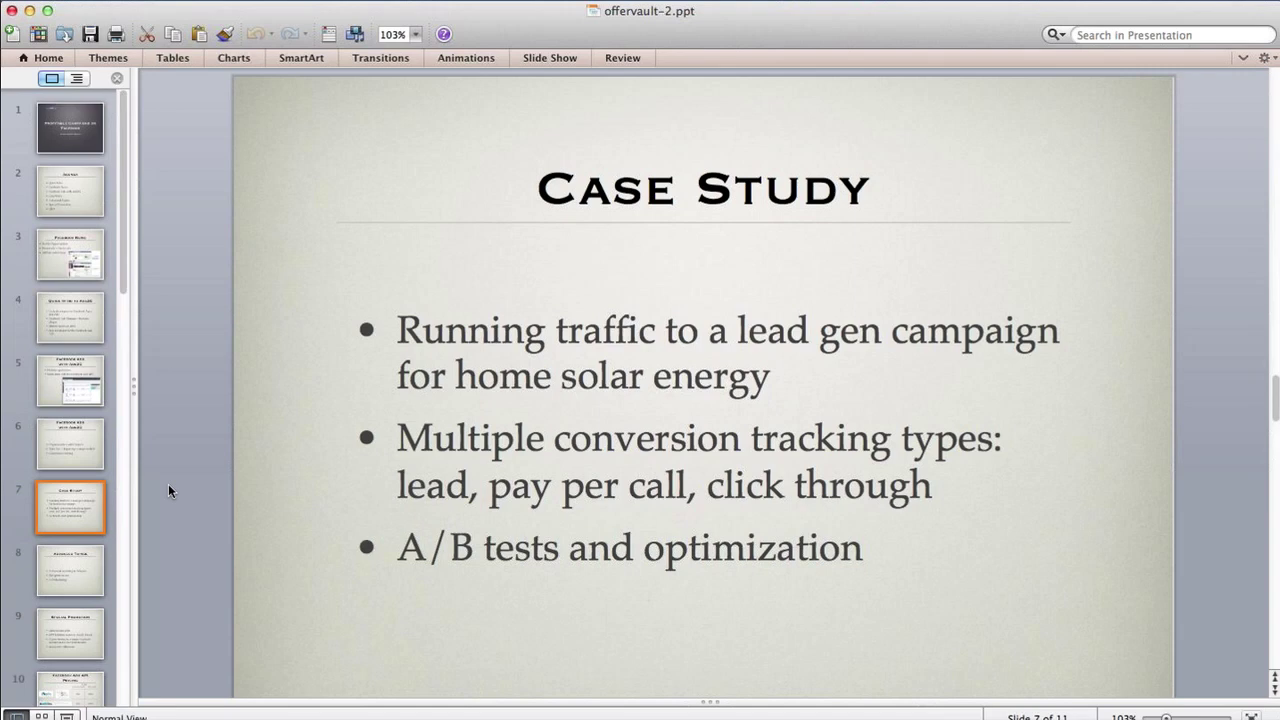
pyautogui.press('pagedown')
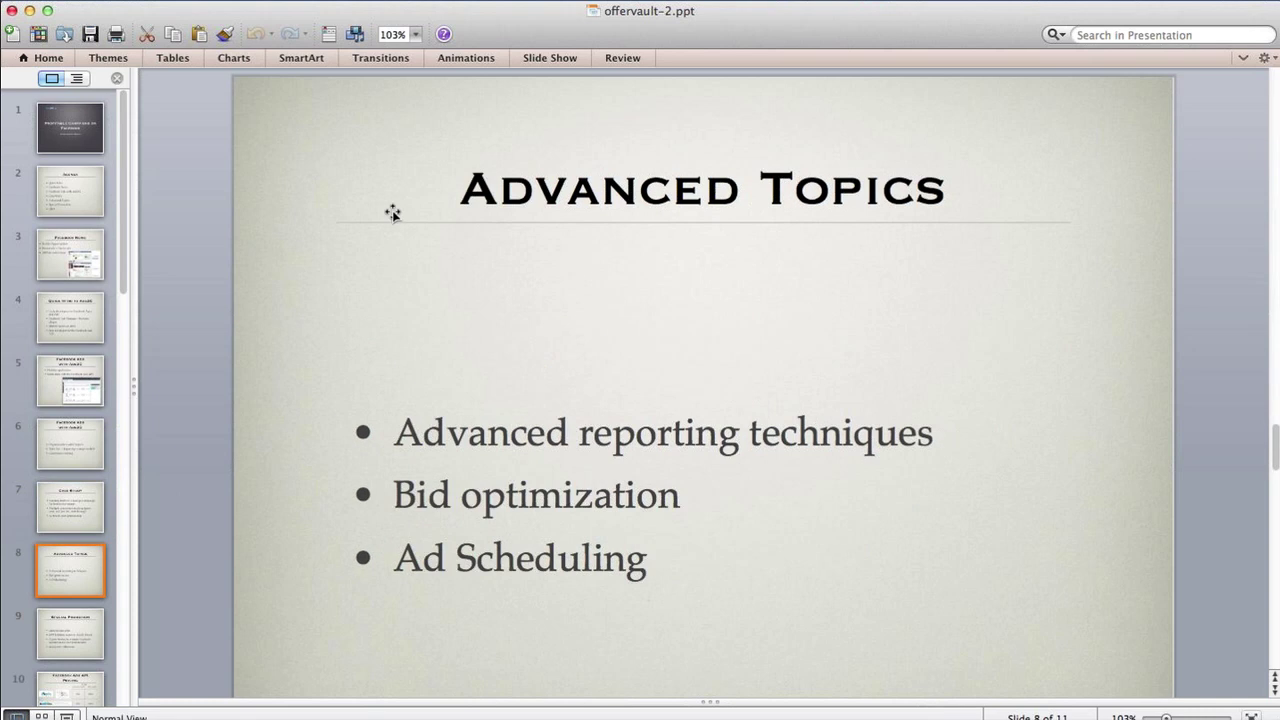